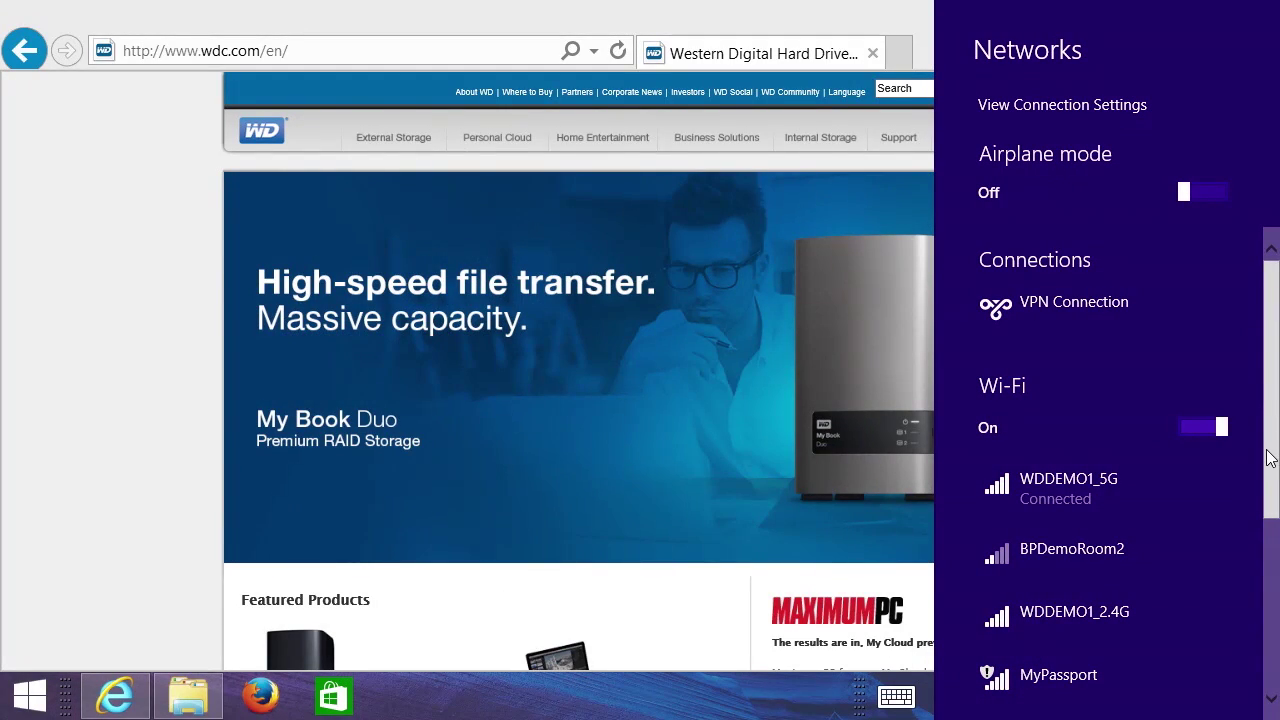
Scroll to the open MyPassport network in the Wi-Fi list and connect to it.
scroll(1270, 458, down, 3)
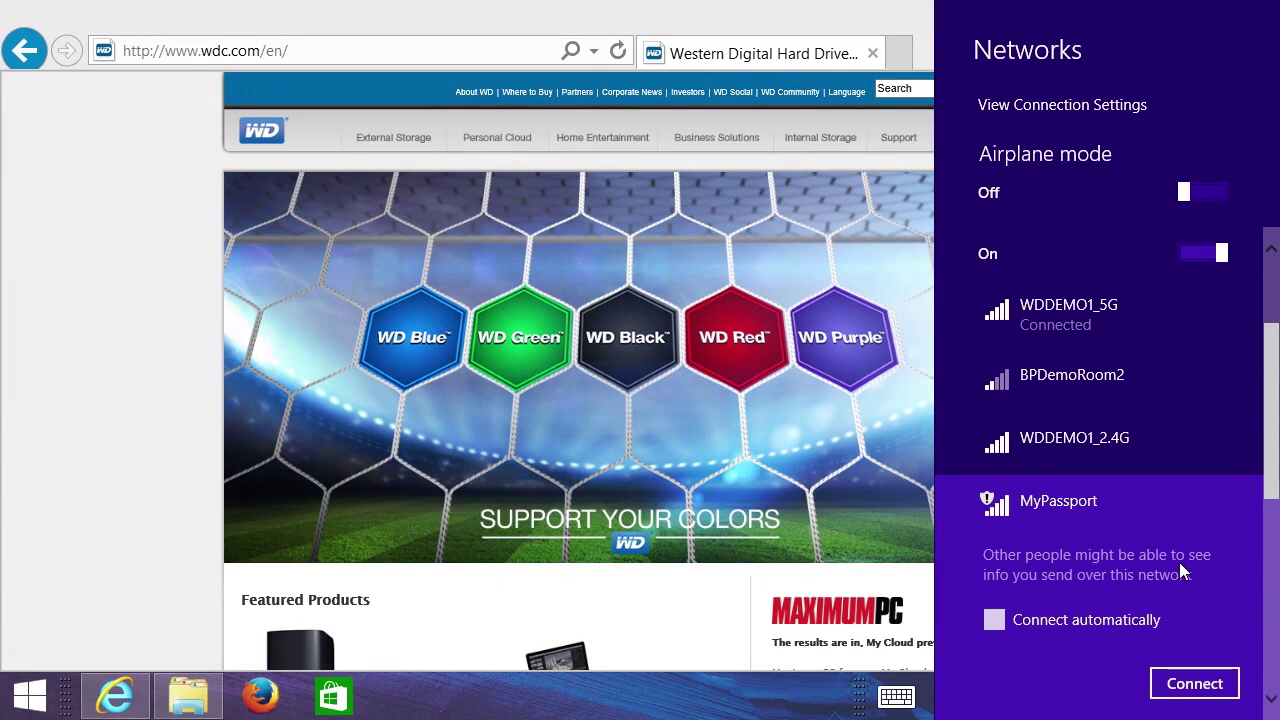
click(1194, 685)
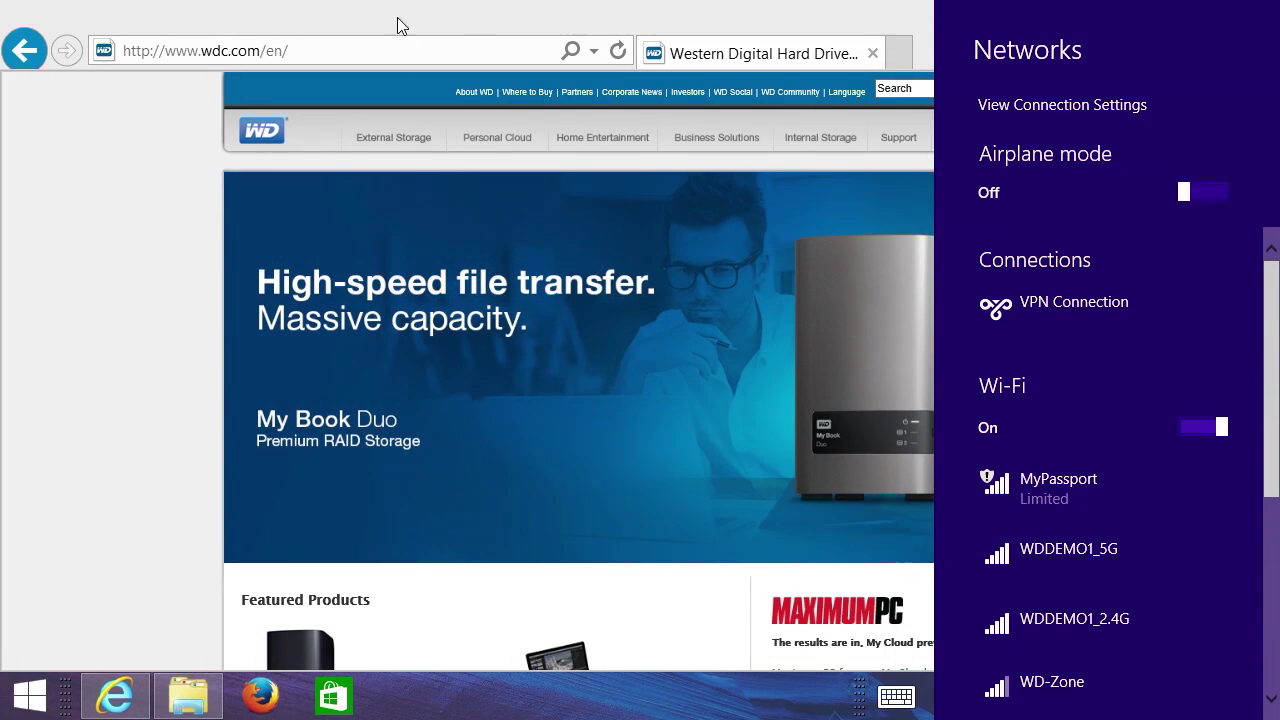
Enter mypassport in the Internet Explorer address bar to load the drive's license agreement page.
click(394, 50)
click(394, 50)
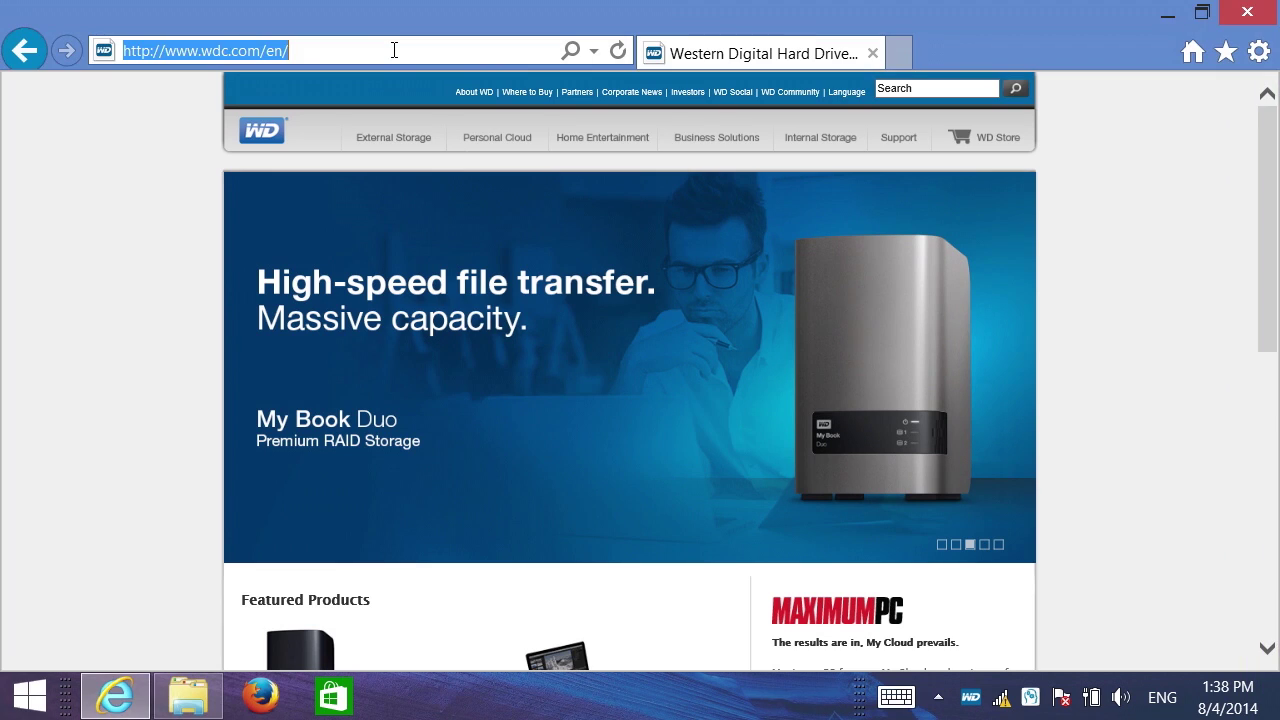
text(mypassport/)
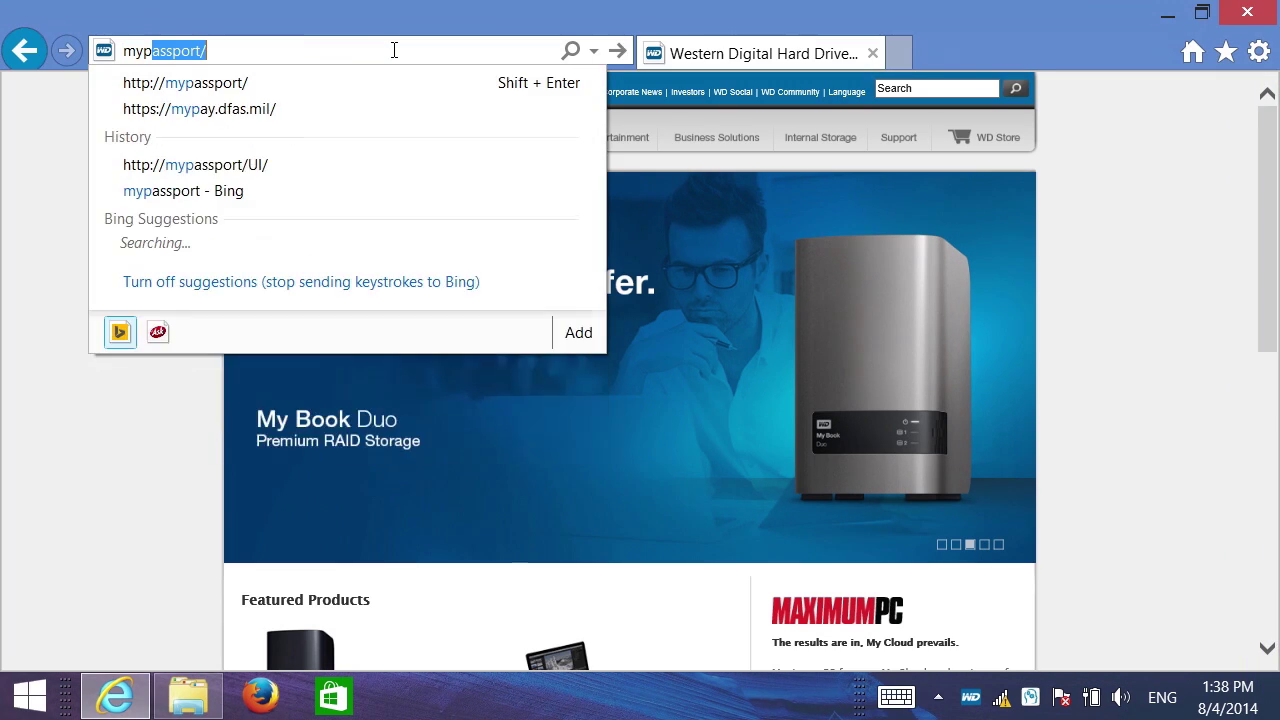
key(Return)
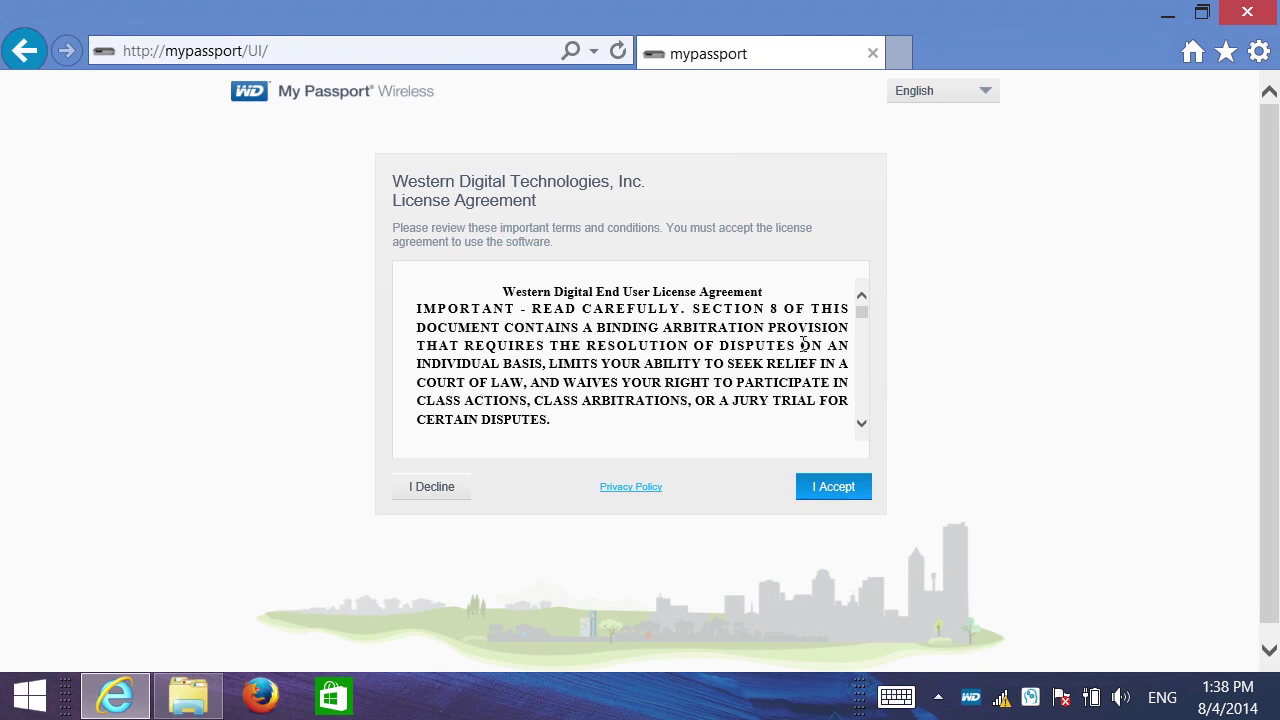
Accept the license and create a new MyPassport Wi-Fi password with Show Password on.
click(825, 490)
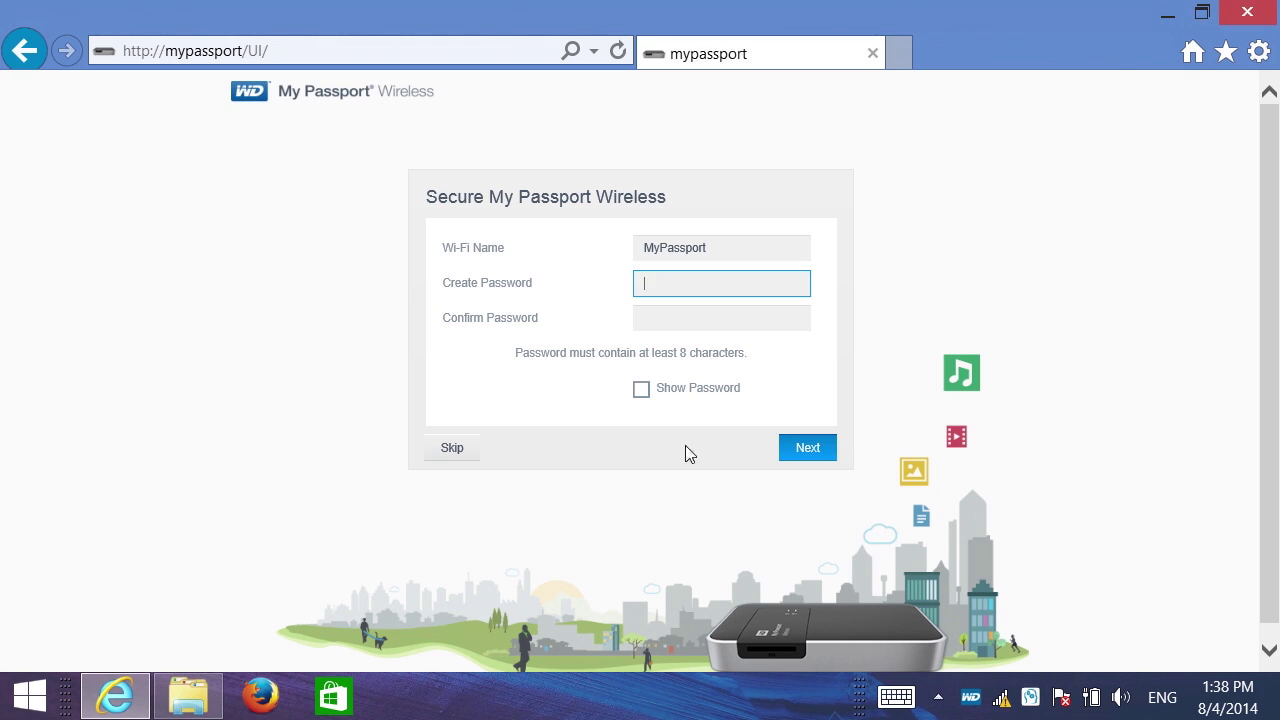
click(644, 392)
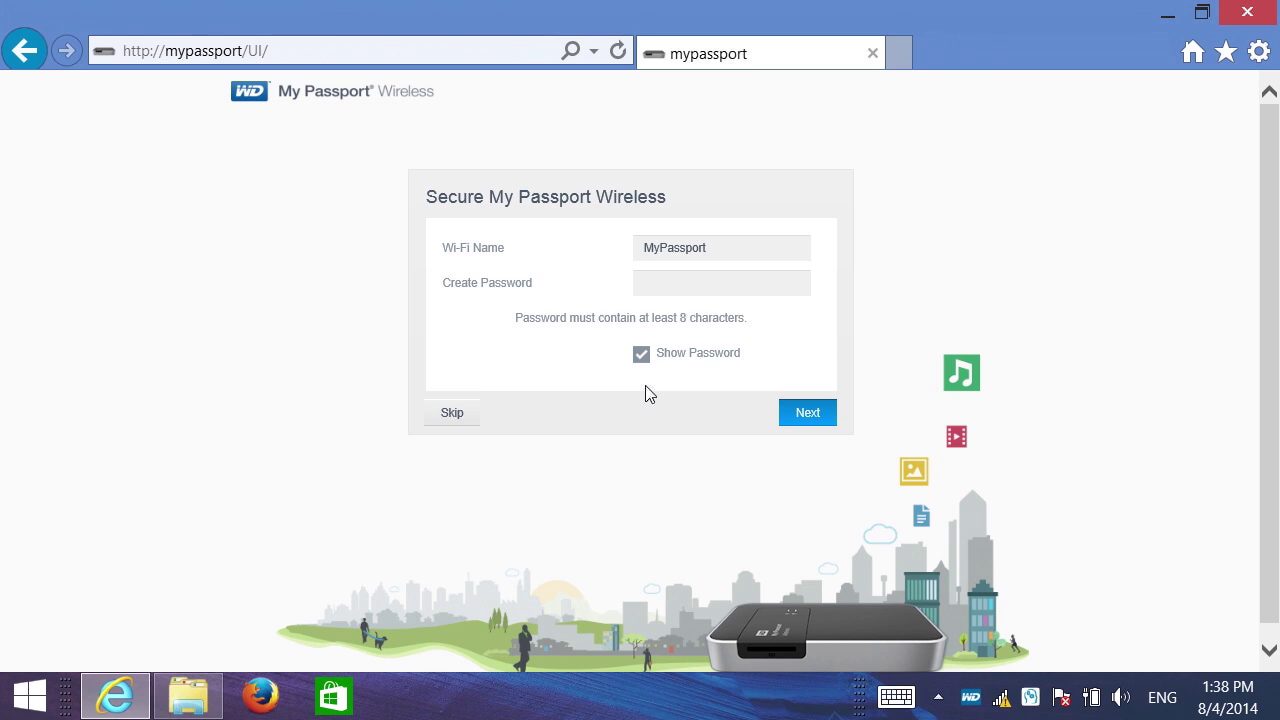
click(656, 291)
text(password)
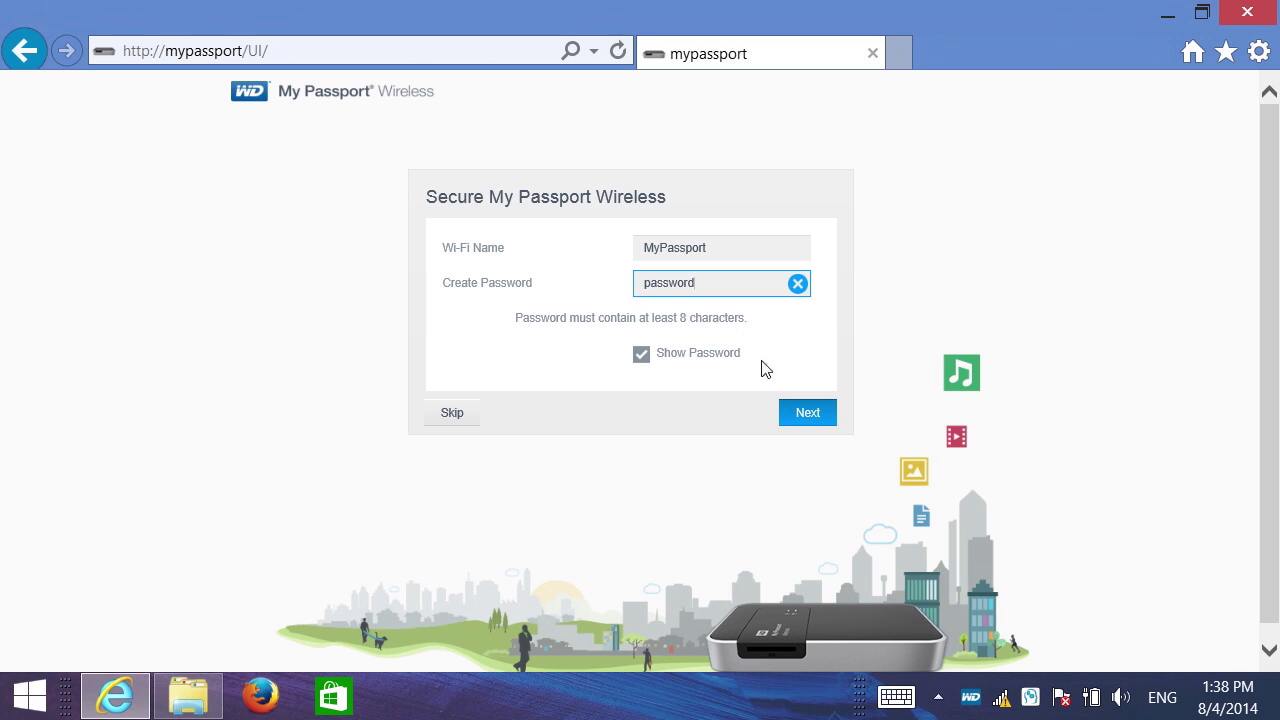
click(803, 414)
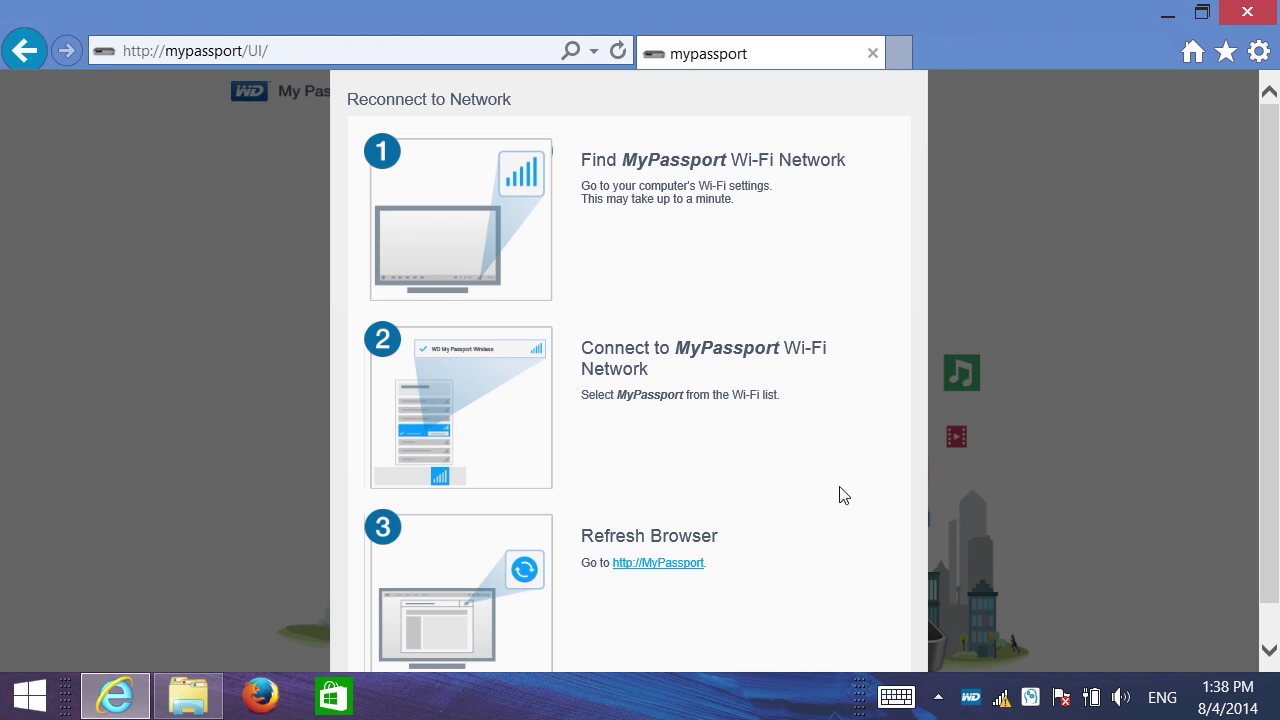
Reconnect the computer to WDDEMO1_5G and scroll the network list to find MyPassport.
click(1001, 700)
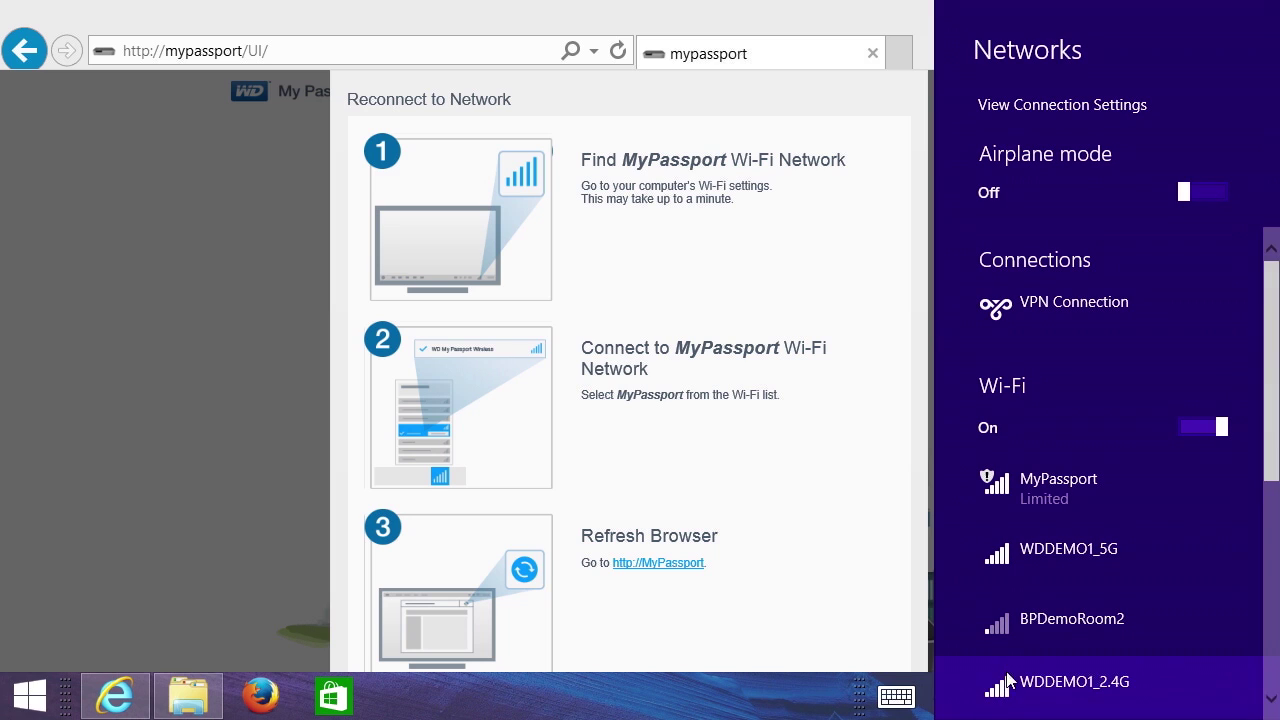
click(1015, 566)
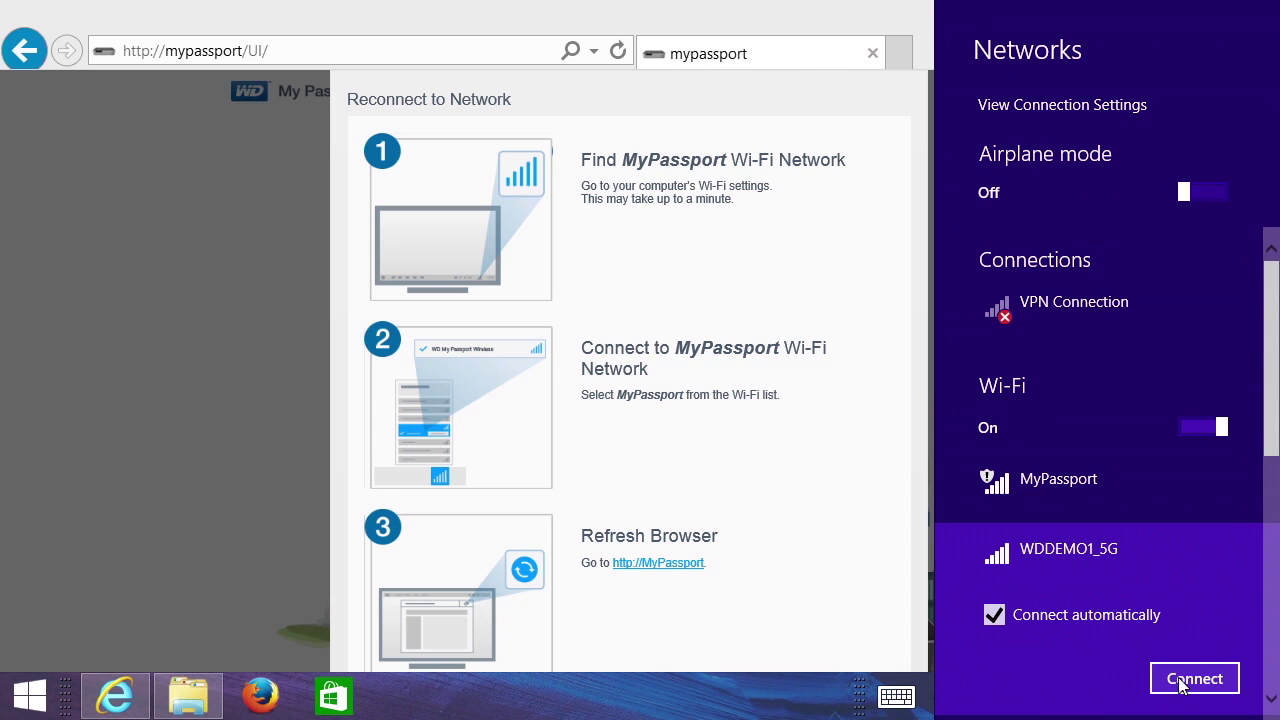
click(1182, 680)
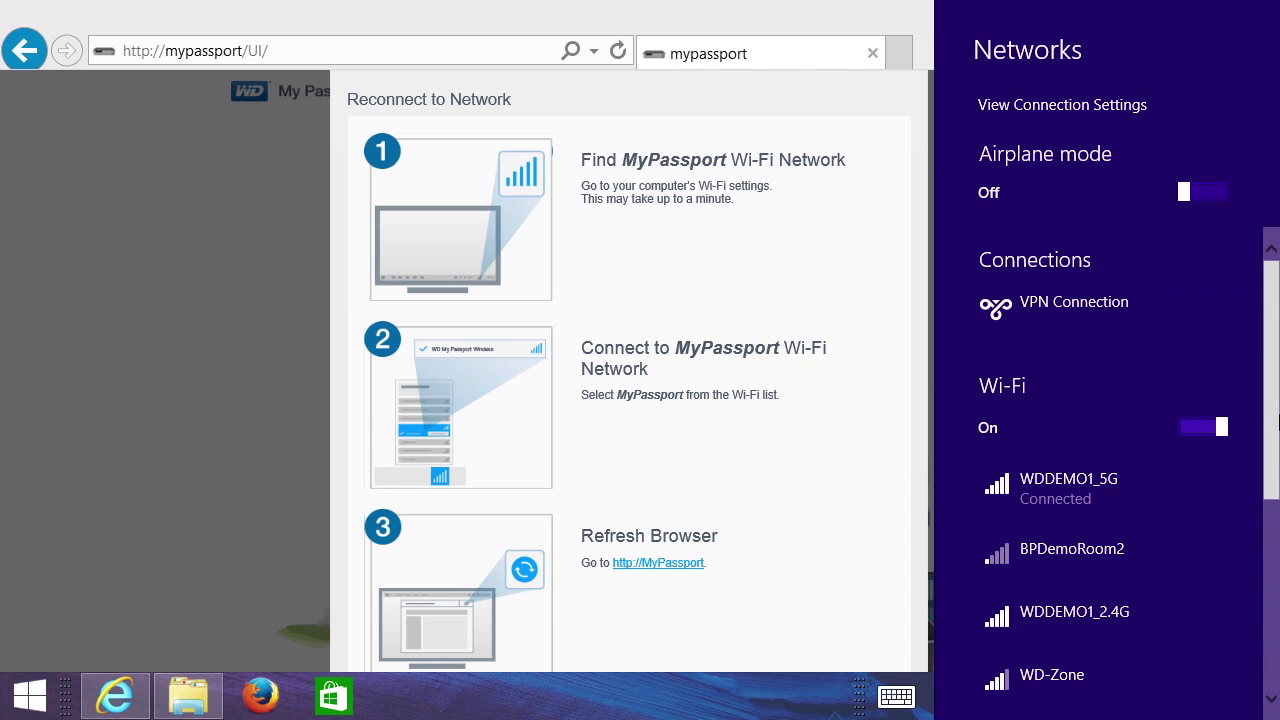
drag(1277, 420, 1278, 462)
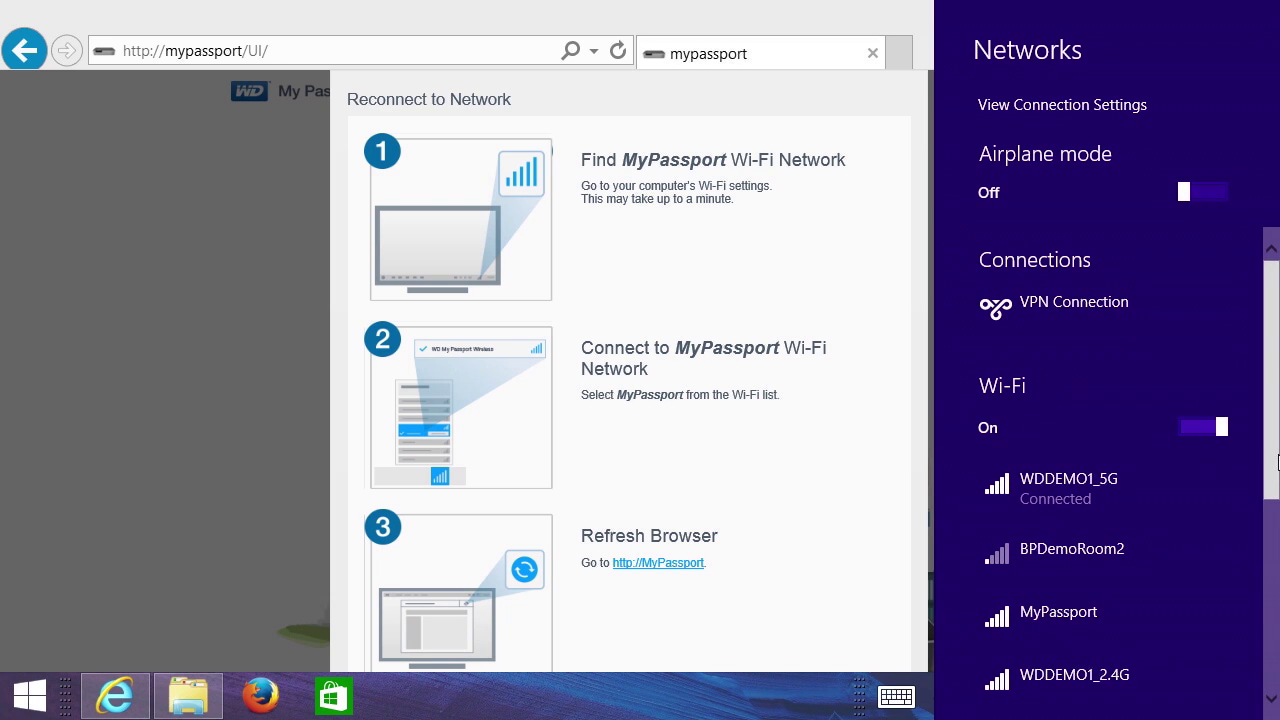
Join the secured MyPassport network with its security key and allow device sharing.
click(1194, 613)
click(1194, 684)
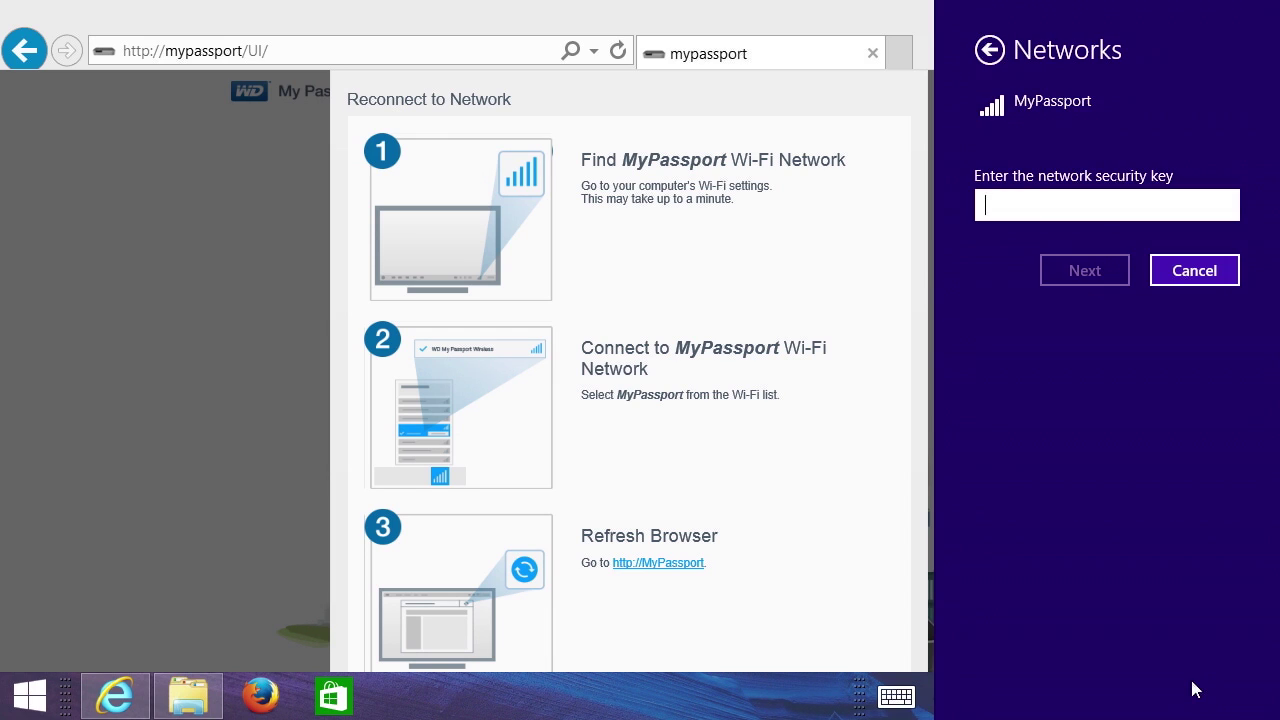
text(•)
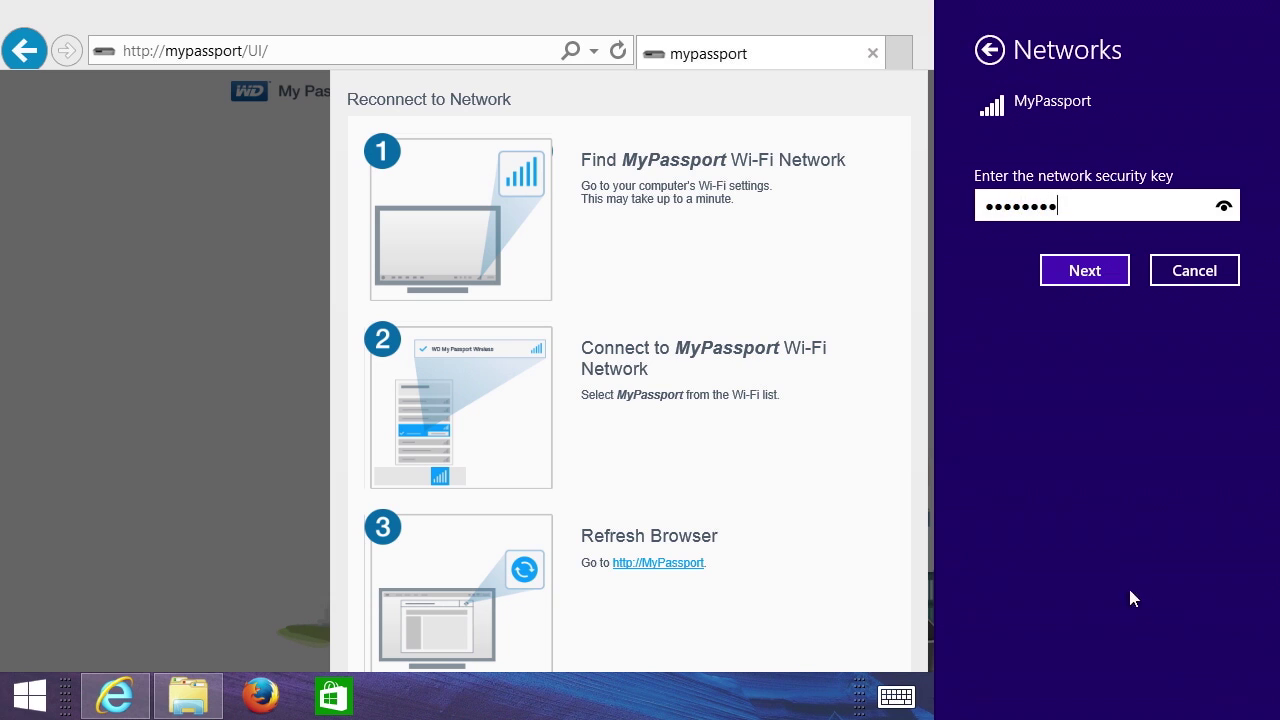
text(•••••••)
click(1086, 268)
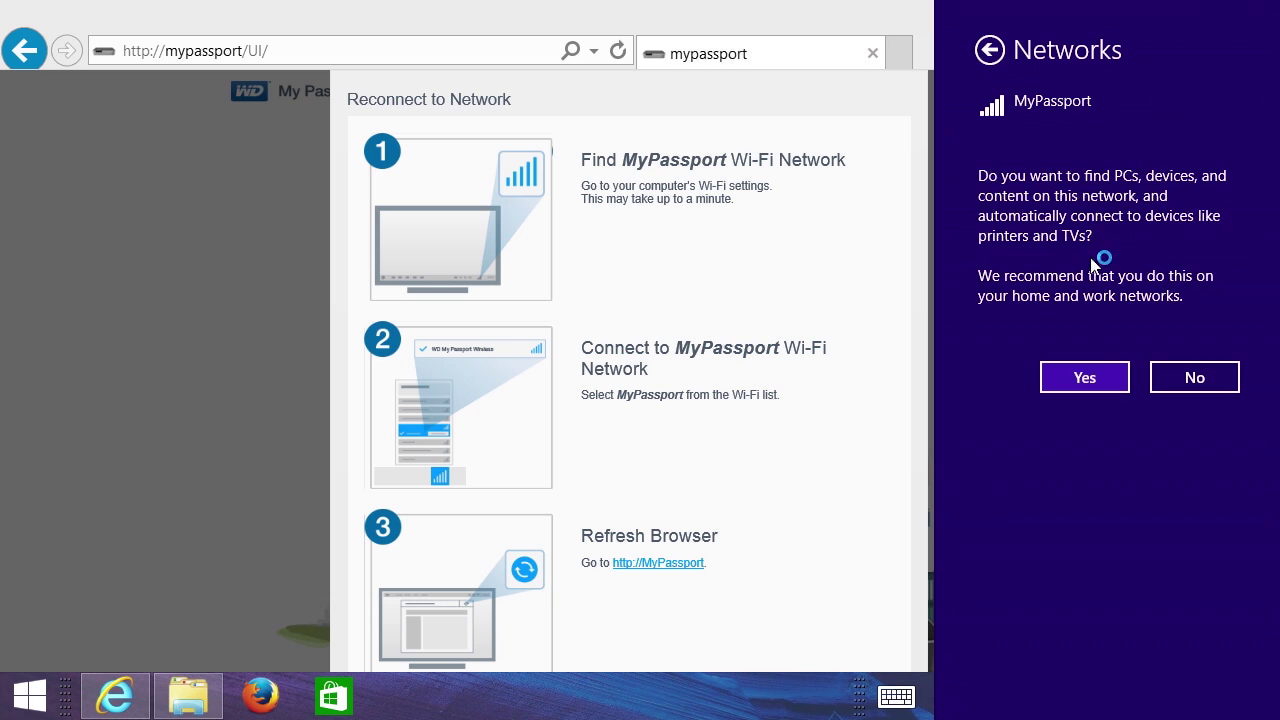
click(1084, 380)
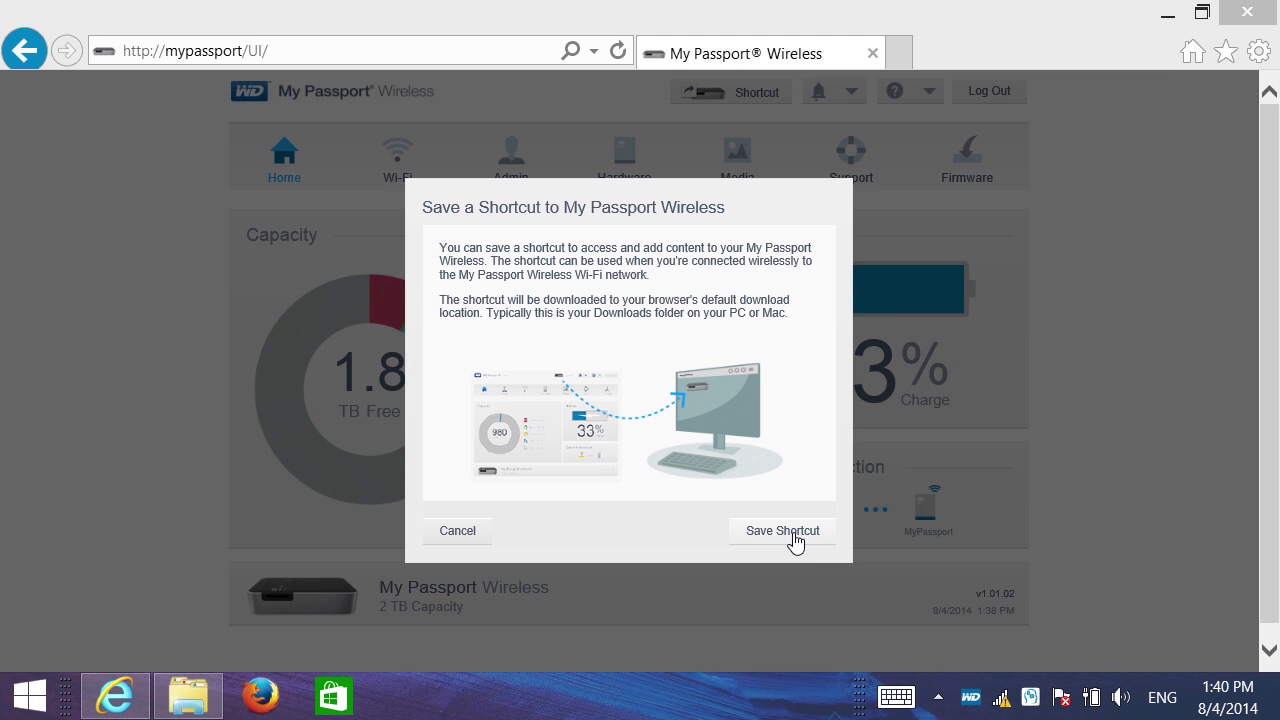
Save the MyPassport.url dashboard shortcut to disk and dismiss the download notice.
click(795, 538)
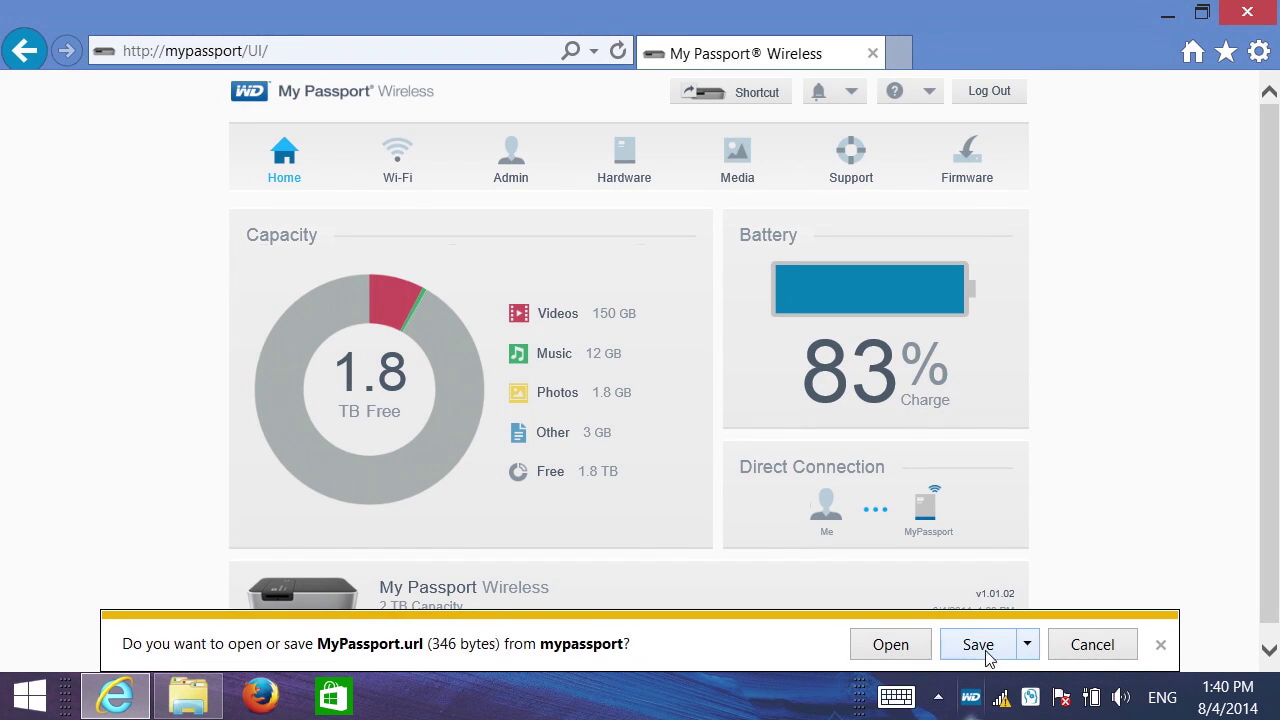
click(987, 655)
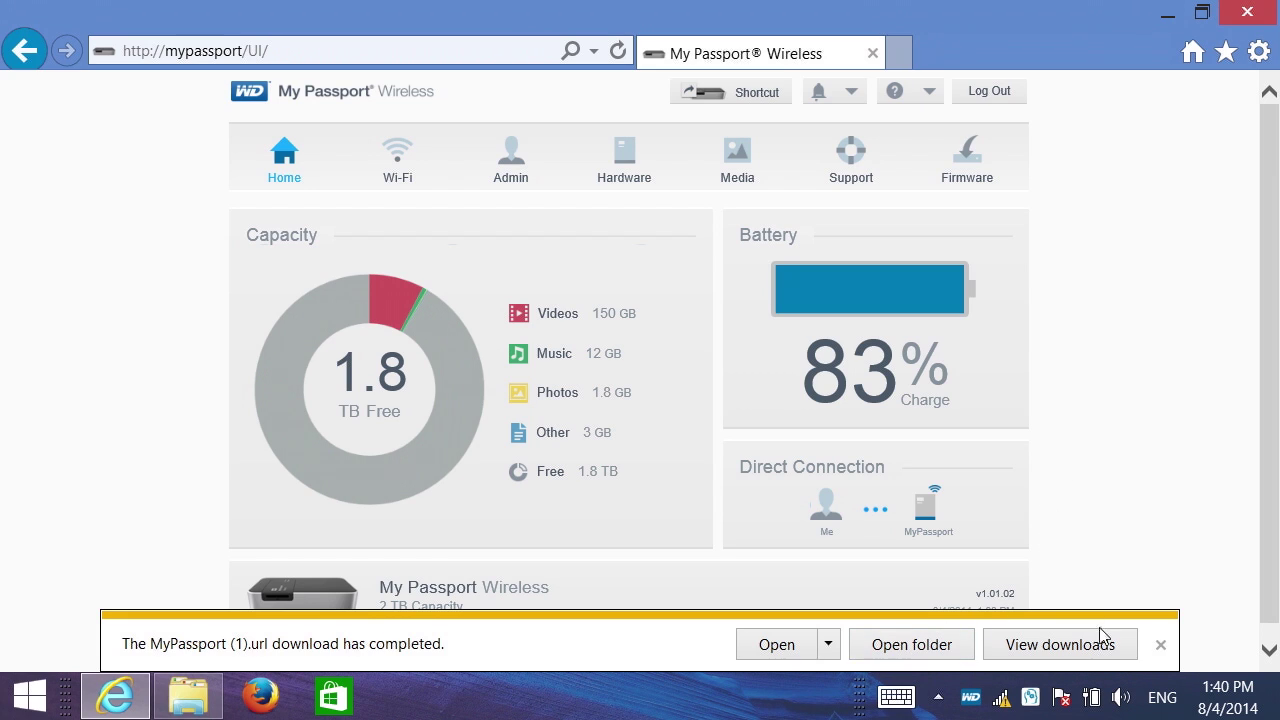
click(1161, 646)
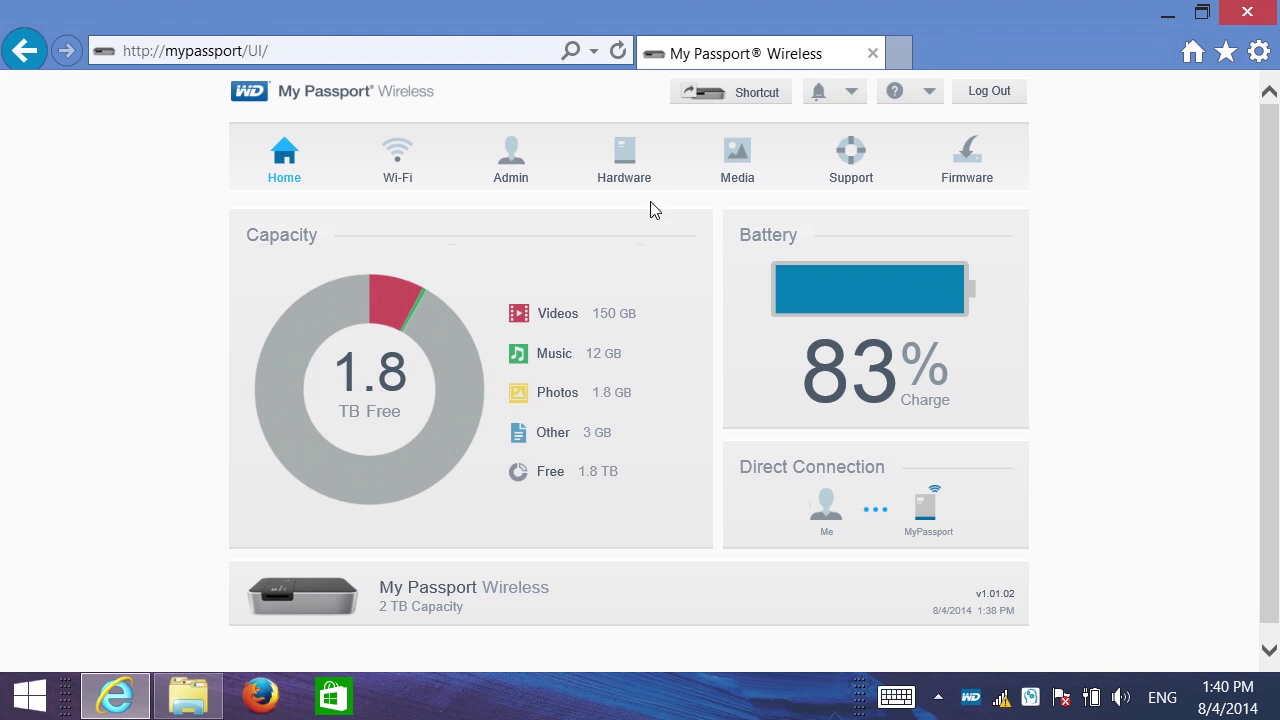
On the Wi-Fi page, choose Switch to Another Network and pick WDDEMO1_2.4G.
click(408, 162)
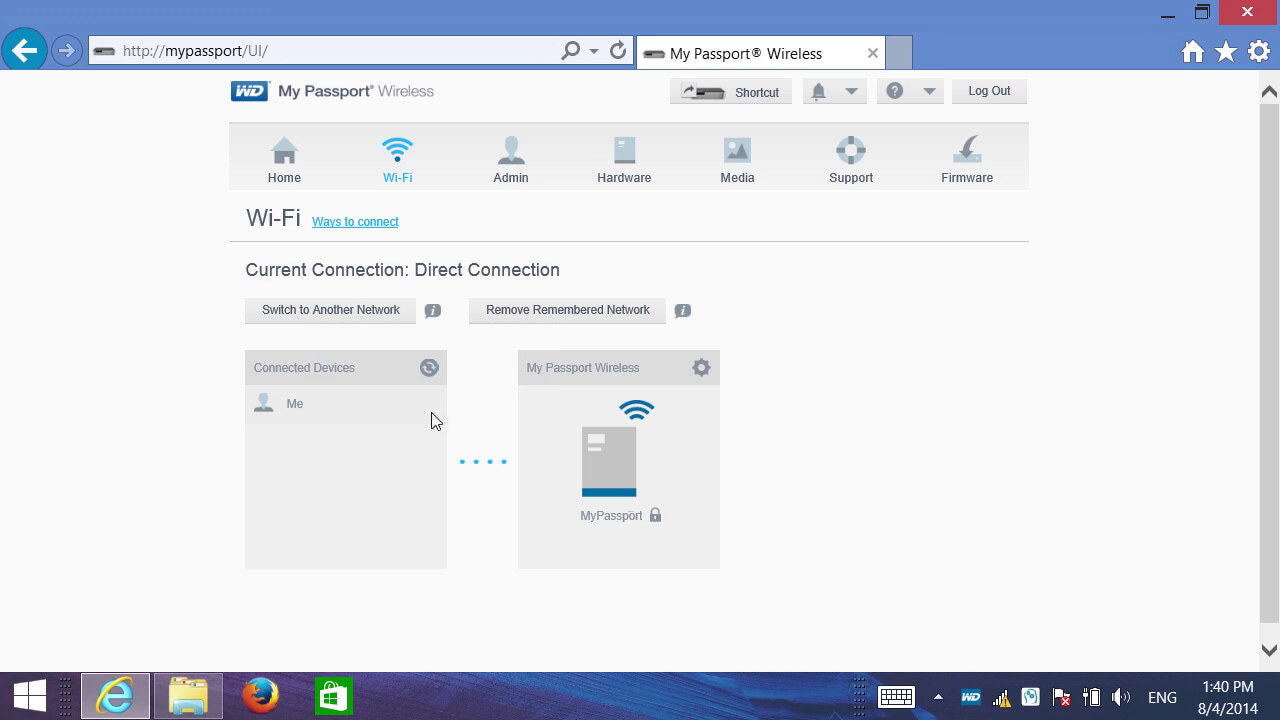
click(340, 312)
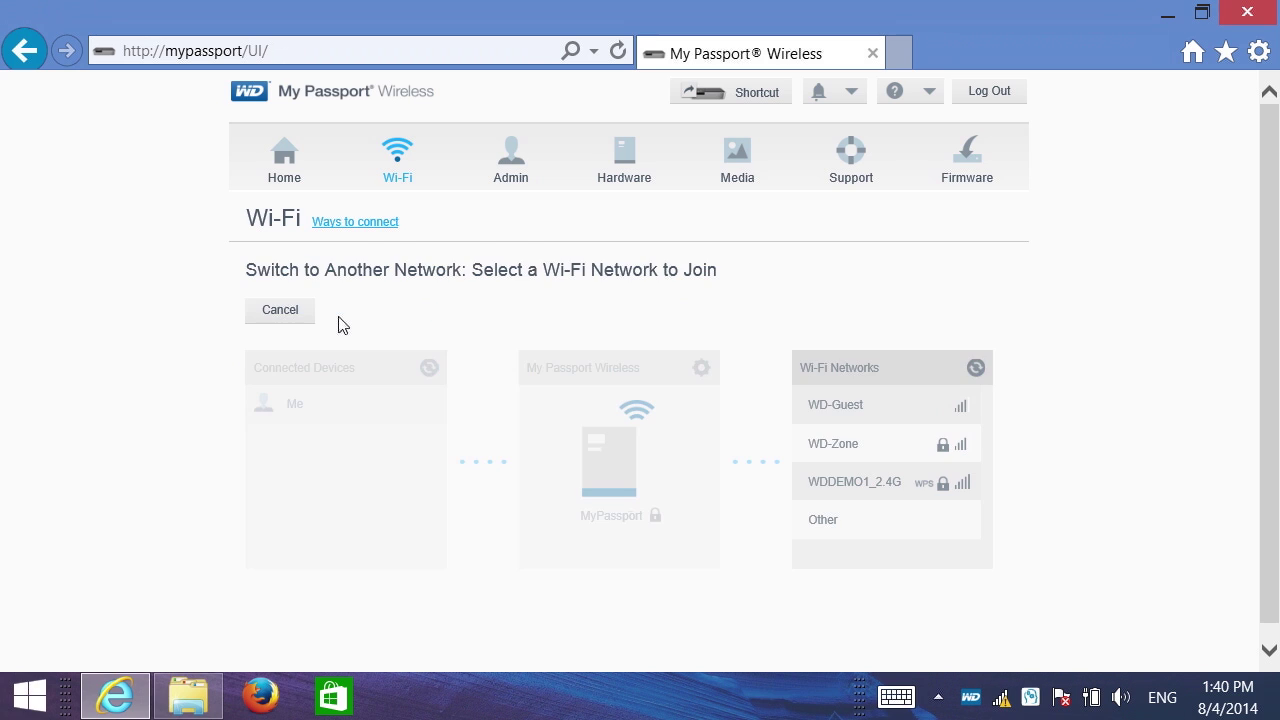
click(846, 484)
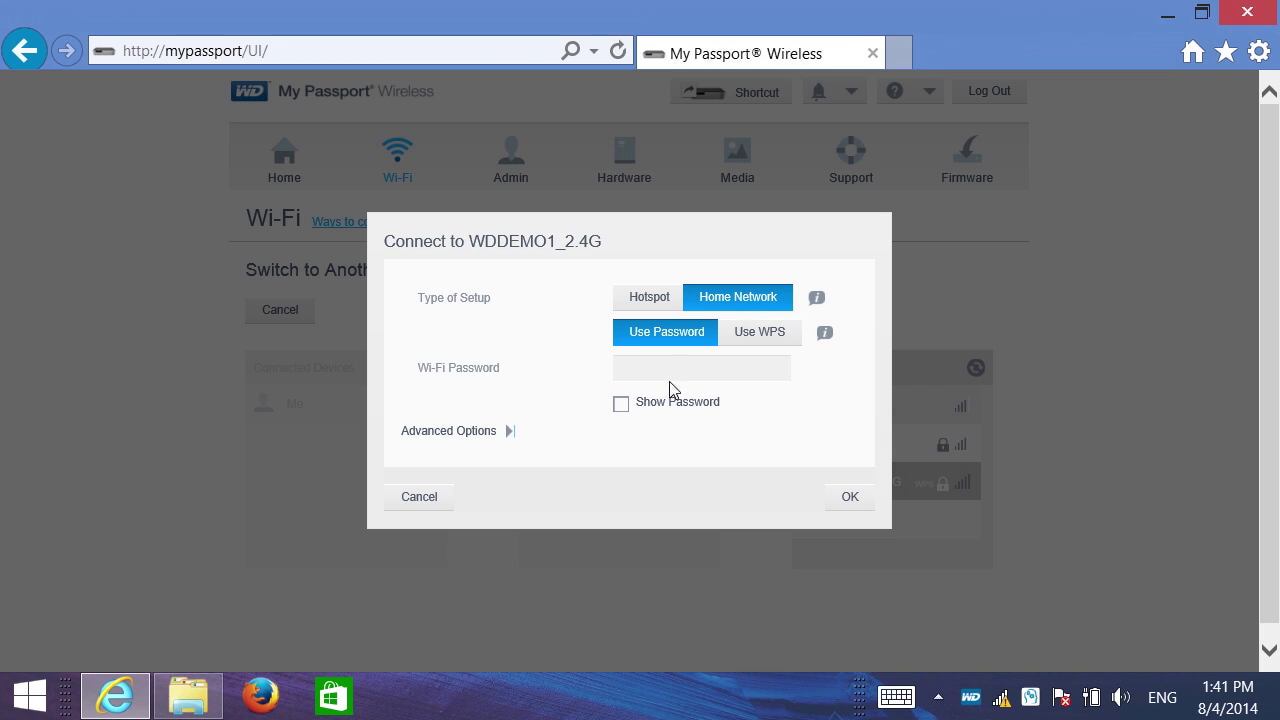
Enter the WDDEMO1_2.4G Wi-Fi password and confirm so the drive connects.
click(691, 365)
text(••••••••)
click(852, 503)
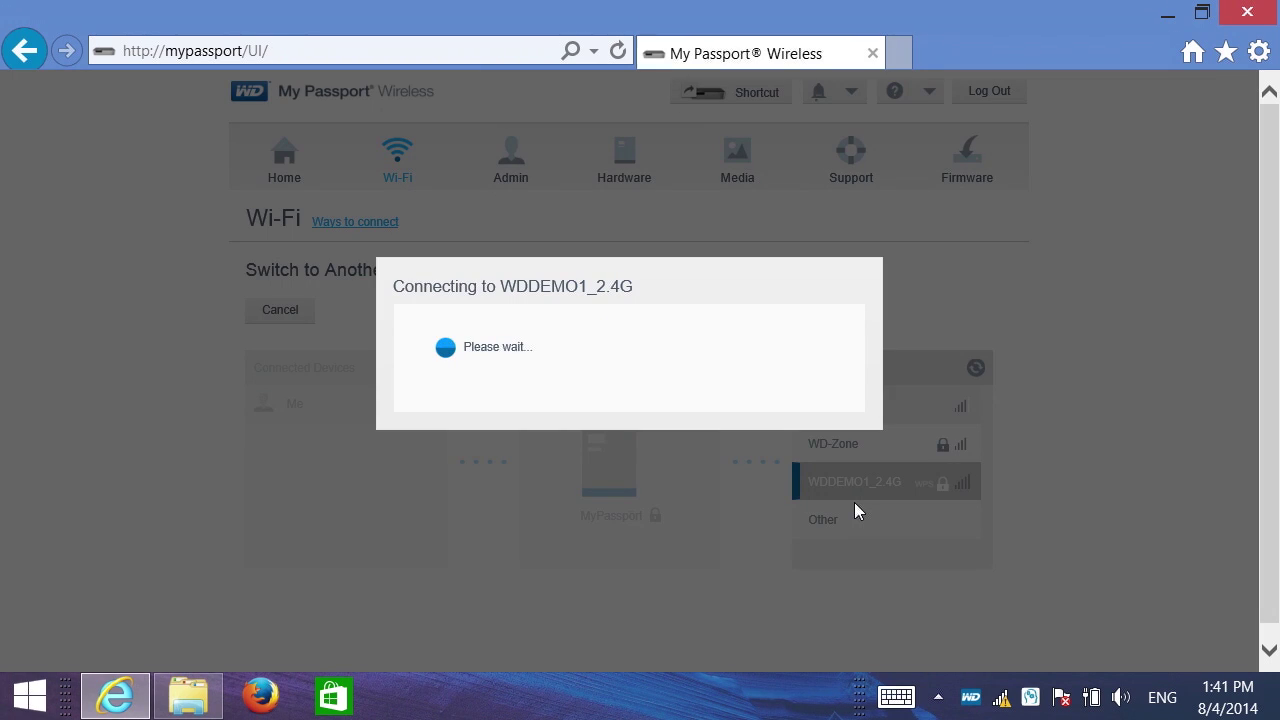